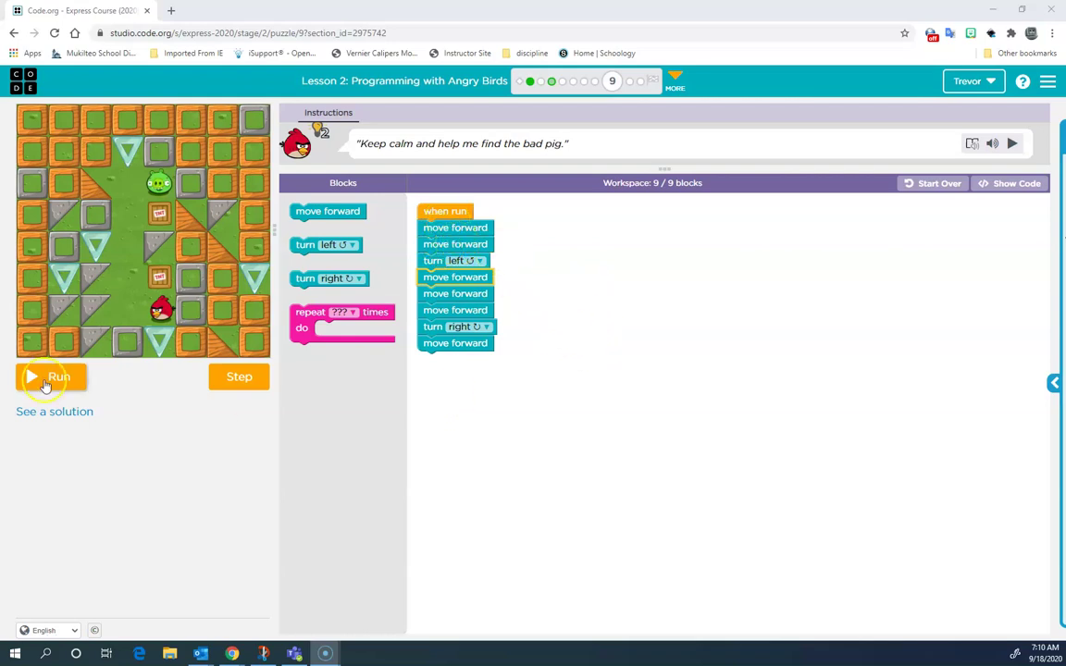
- Run the nine-block Angry Birds program and get the 'Keep coding' result
left_click(32, 371)
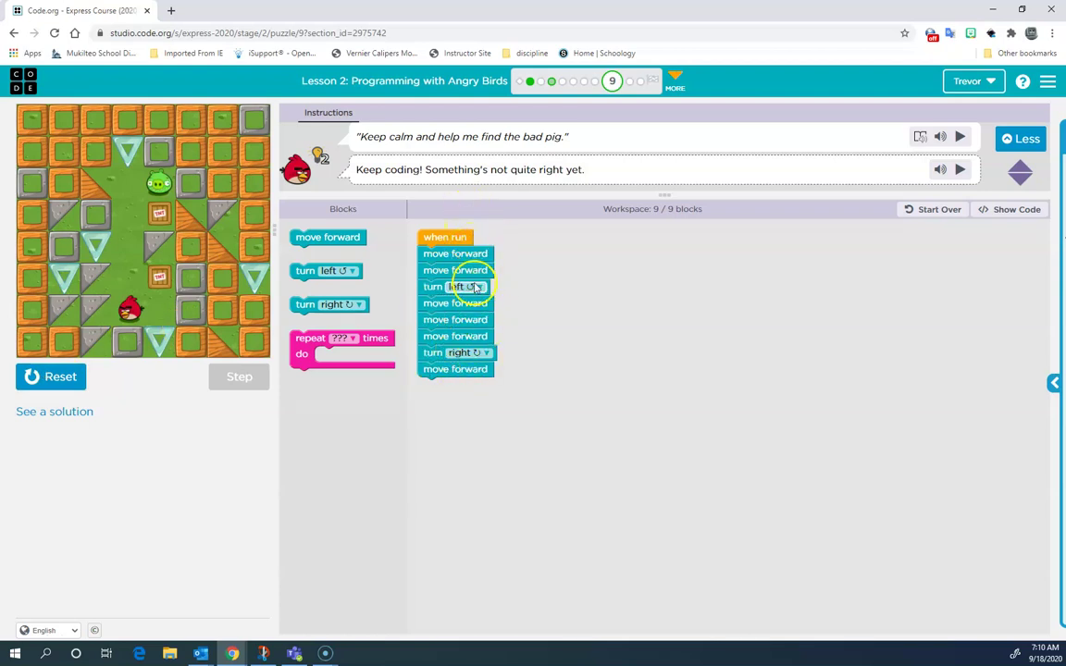
- Detach the lower blocks from the when run script and rerun the shortened program
left_click_drag(459, 278, 458, 324)
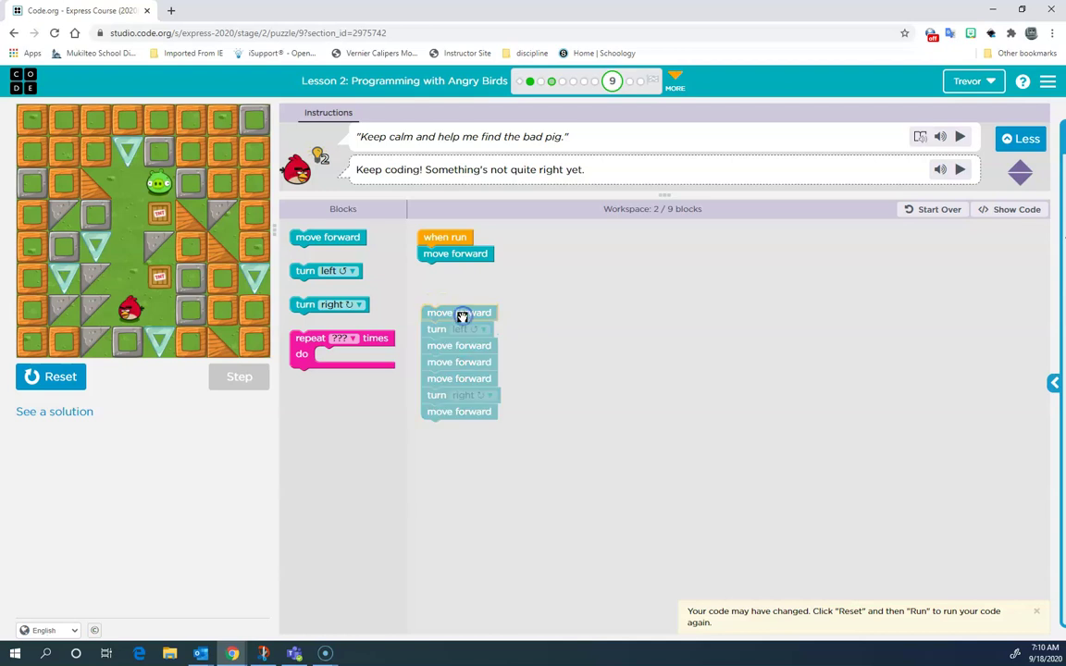
left_click(67, 376)
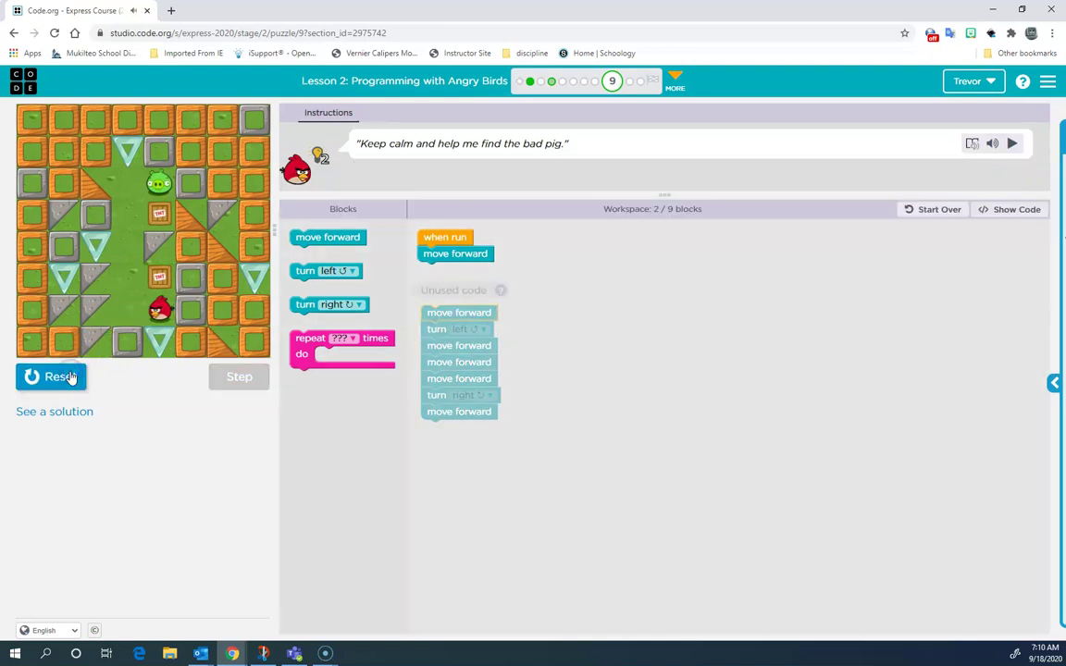
left_click(124, 301)
- Separate the turn stack from the spare move forward and attach it under the first move forward
left_click(439, 344)
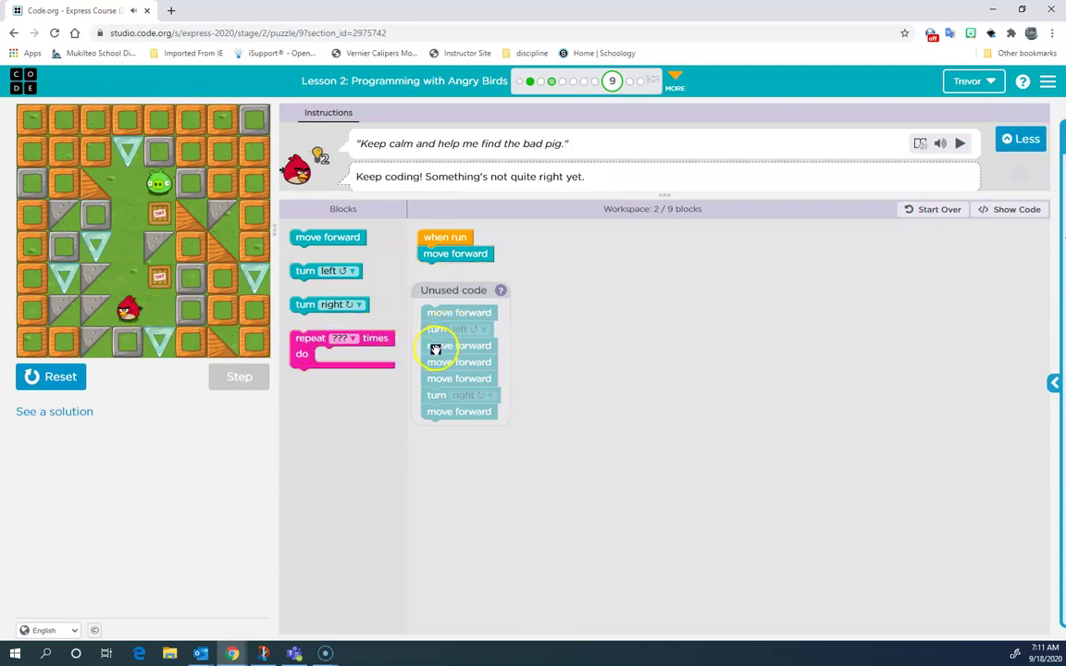
left_click_drag(441, 341, 707, 300)
mouse_move(457, 371)
left_mouse_down()
mouse_move(434, 269)
mouse_move(436, 347)
left_mouse_up()
left_click(66, 377)
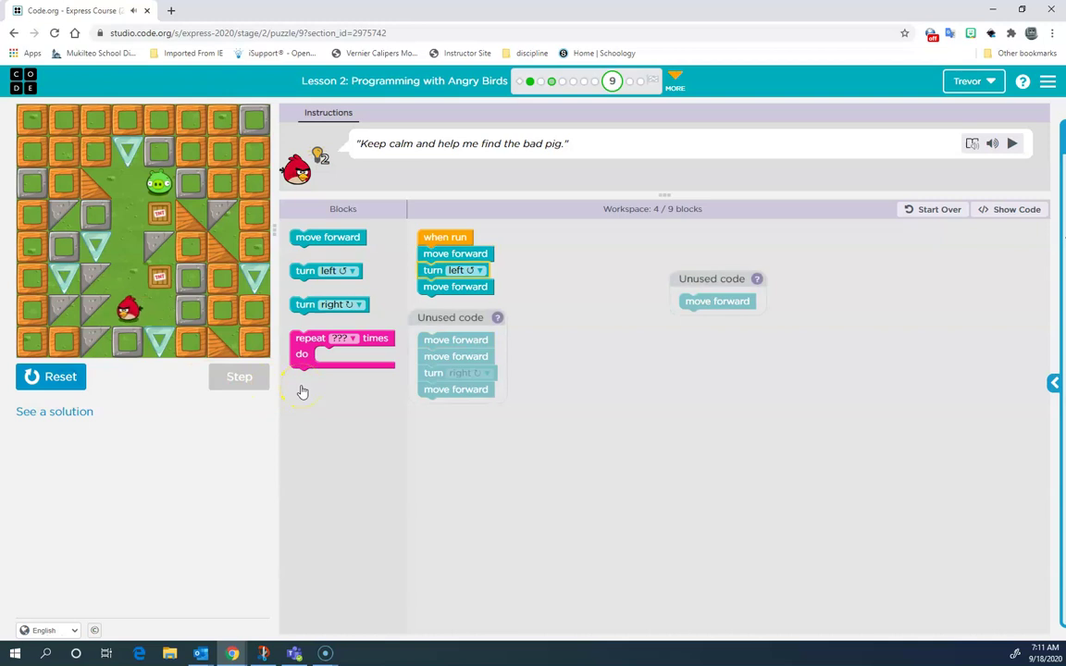
- Set the script's turn to right and the spare turn to left, then reset and rerun
left_click(484, 272)
left_click(477, 301)
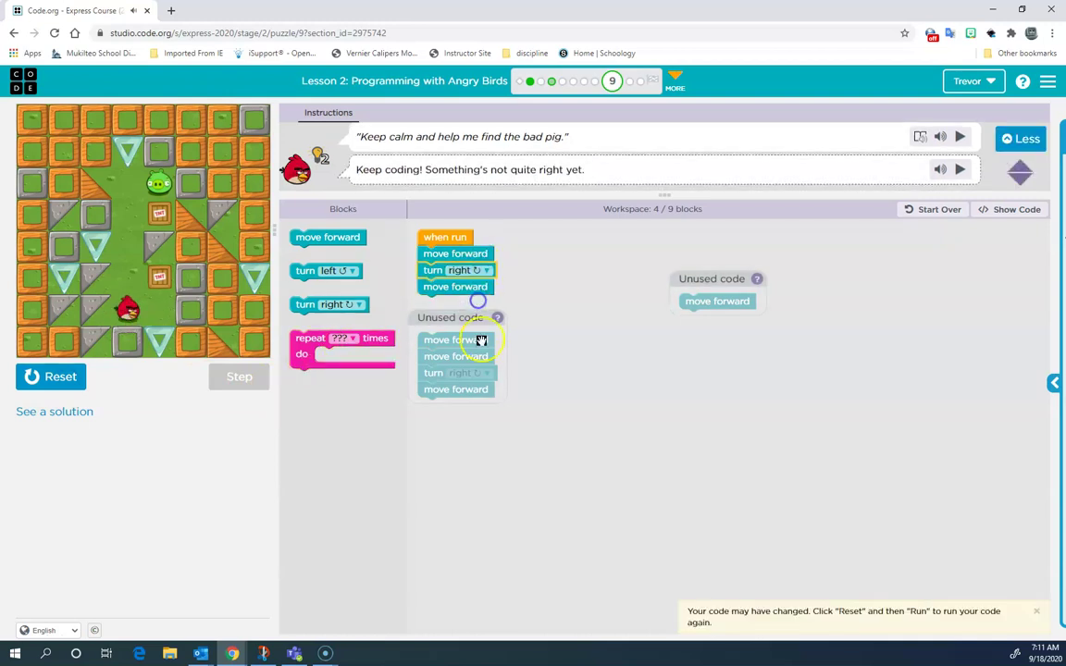
left_click(485, 370)
left_click(455, 385)
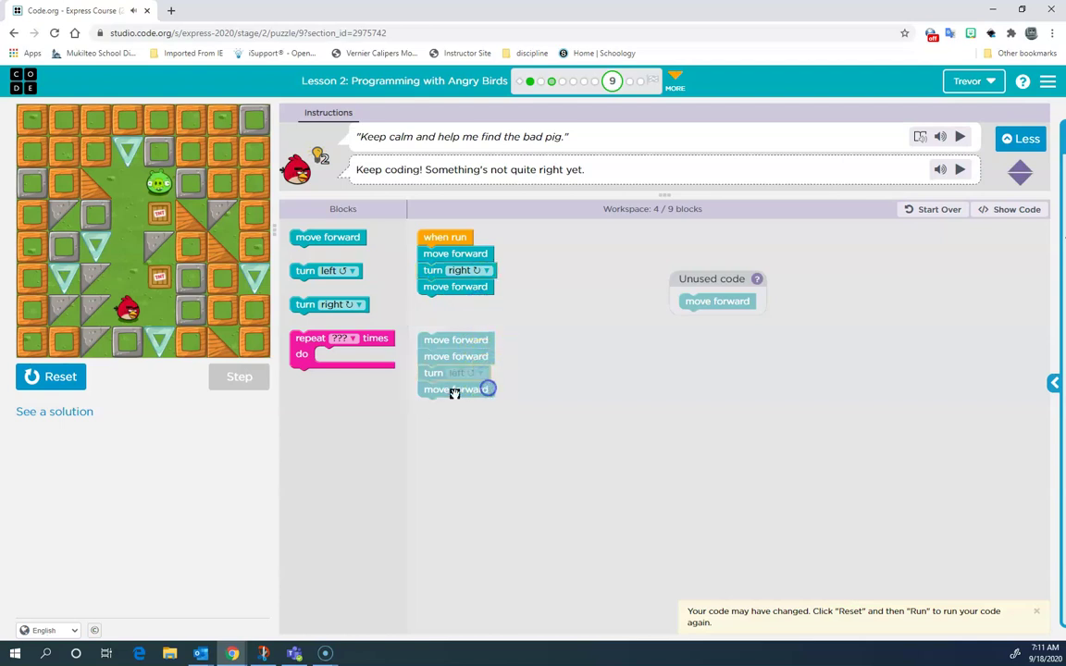
left_click(26, 375)
left_click(61, 376)
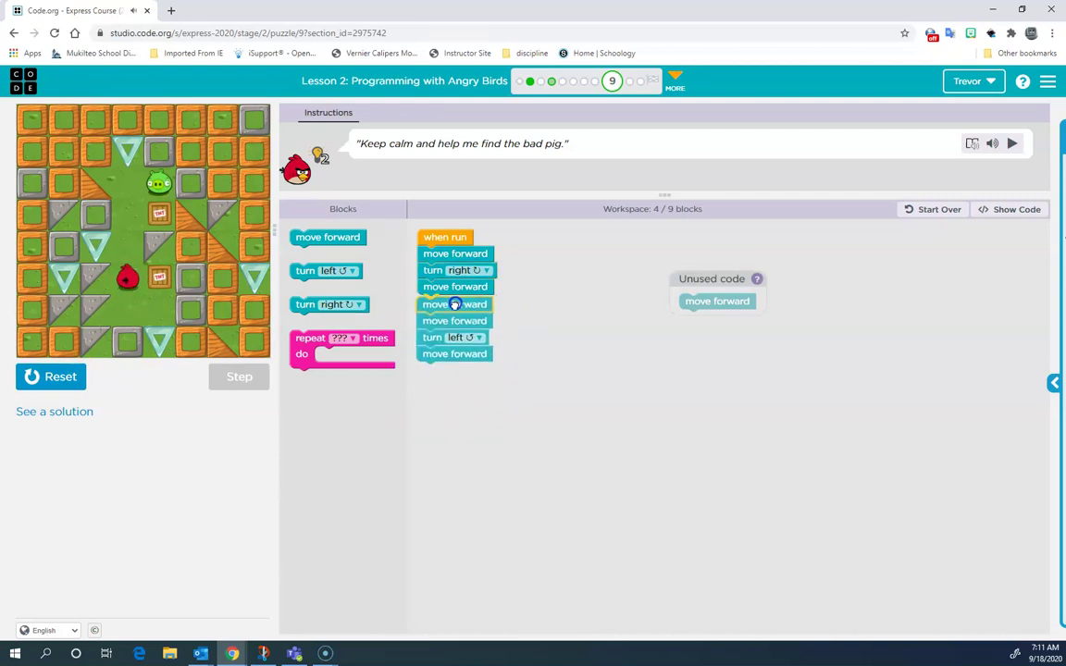
- Attach the spare stack under the when run script, then reset and run all eight blocks
left_click_drag(456, 340, 454, 305)
left_click(70, 382)
left_click(72, 387)
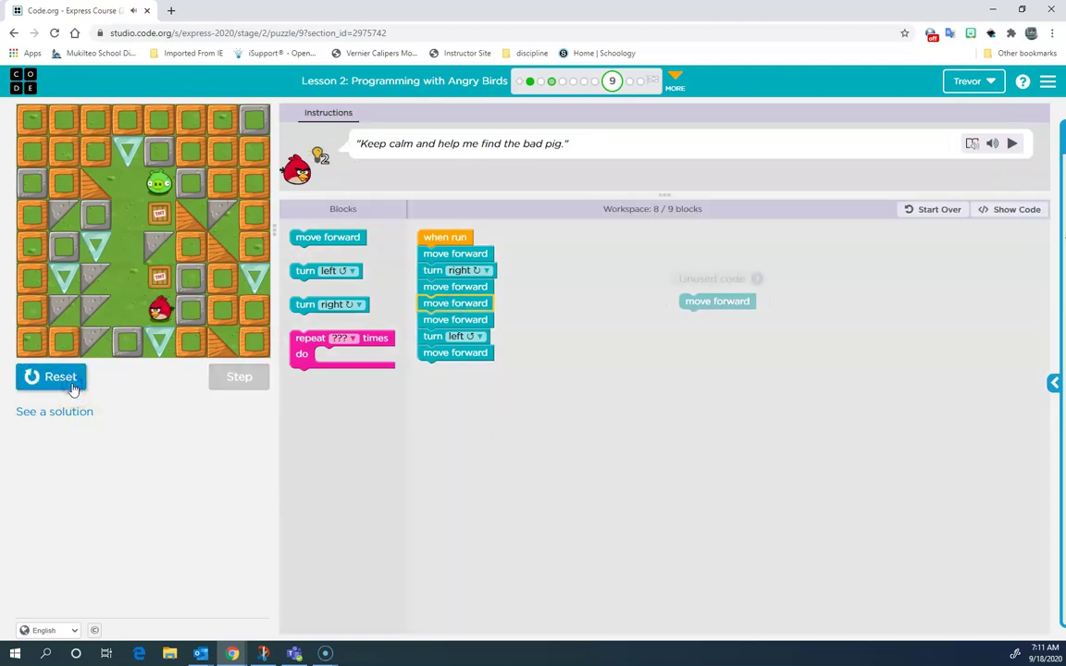